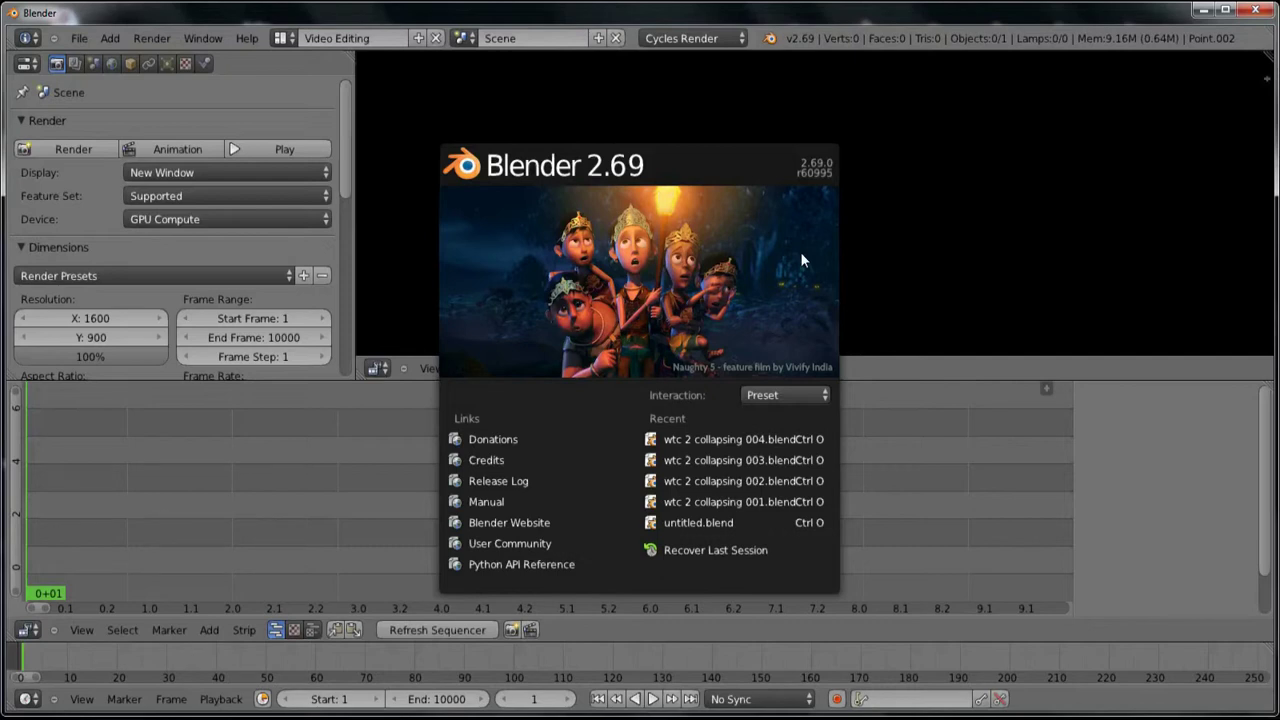
- Dismiss the splash screen and add the movie wtc 2 collapsing.avi to the sequencer at frame 1
click(591, 175)
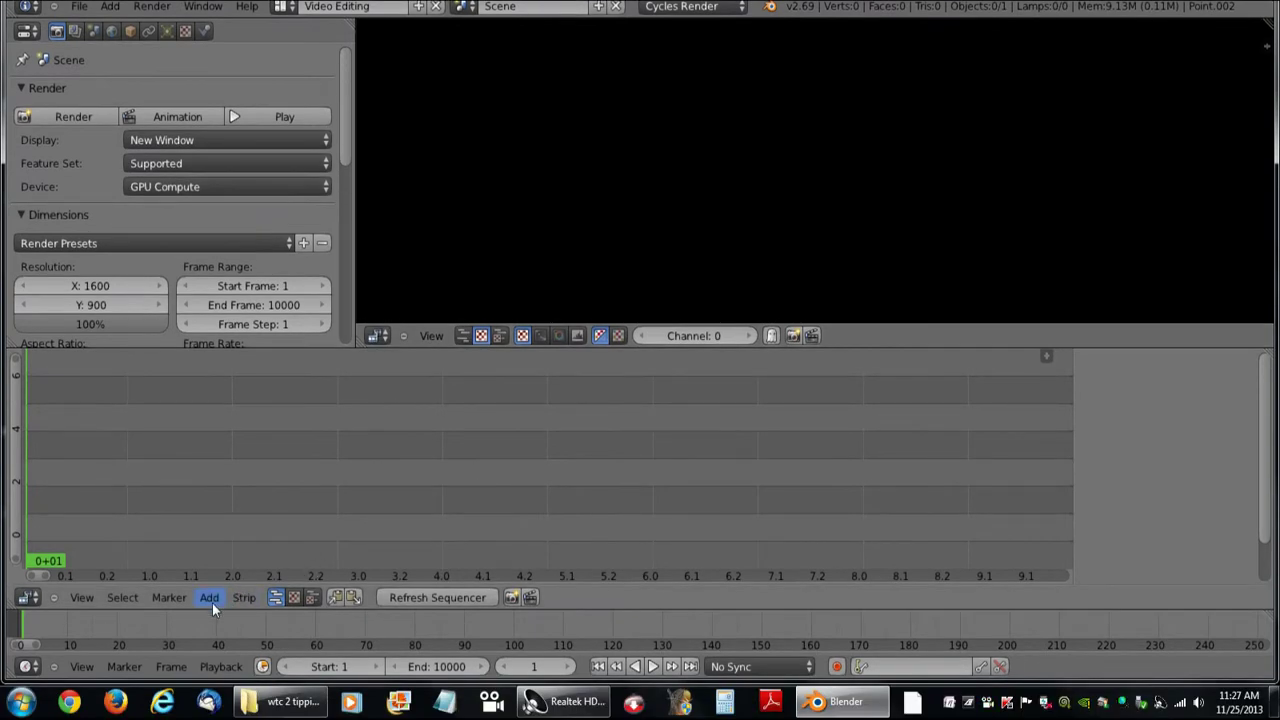
click(212, 603)
click(233, 521)
click(295, 172)
click(1198, 86)
ctrl+scroll(787, 422, left, 10)
middle_drag(918, 447, 772, 413)
right_click(529, 500)
right_click(560, 529)
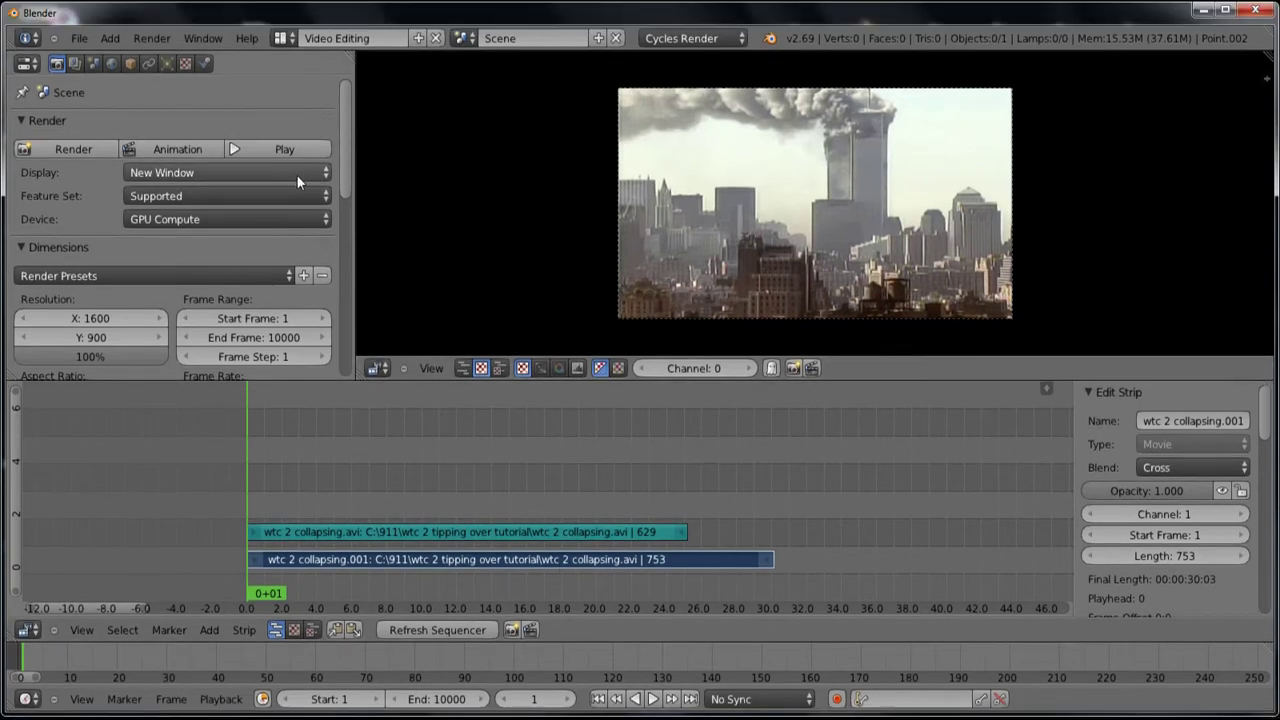
- Set the scene's render frame rate to 29.97 fps to match the movie strip to its sound strip
scroll(298, 142, down, 5)
click(250, 262)
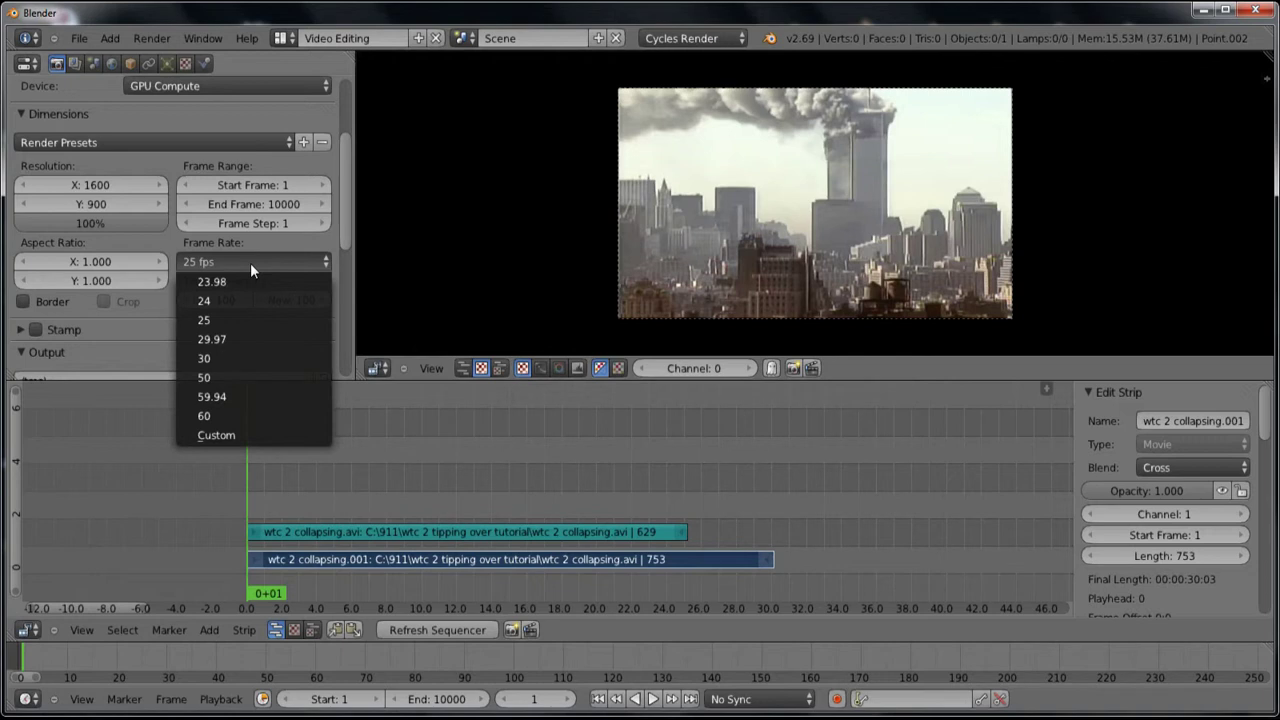
click(221, 339)
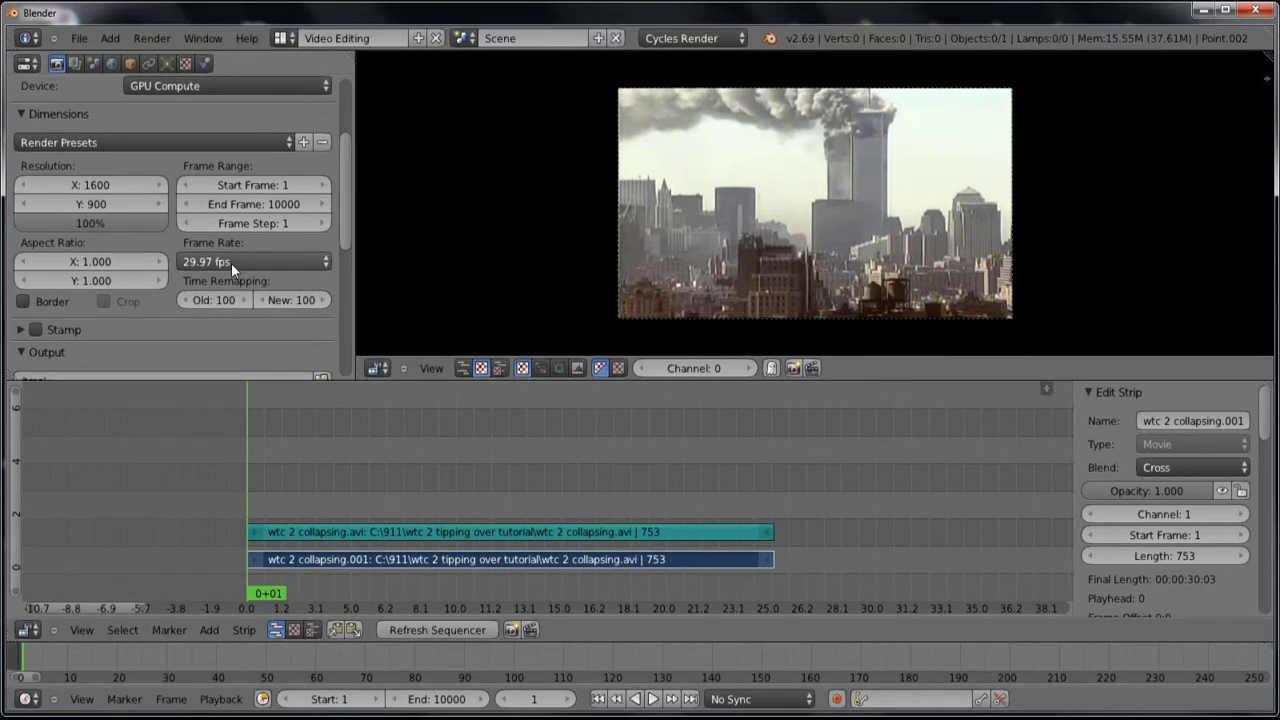
click(231, 263)
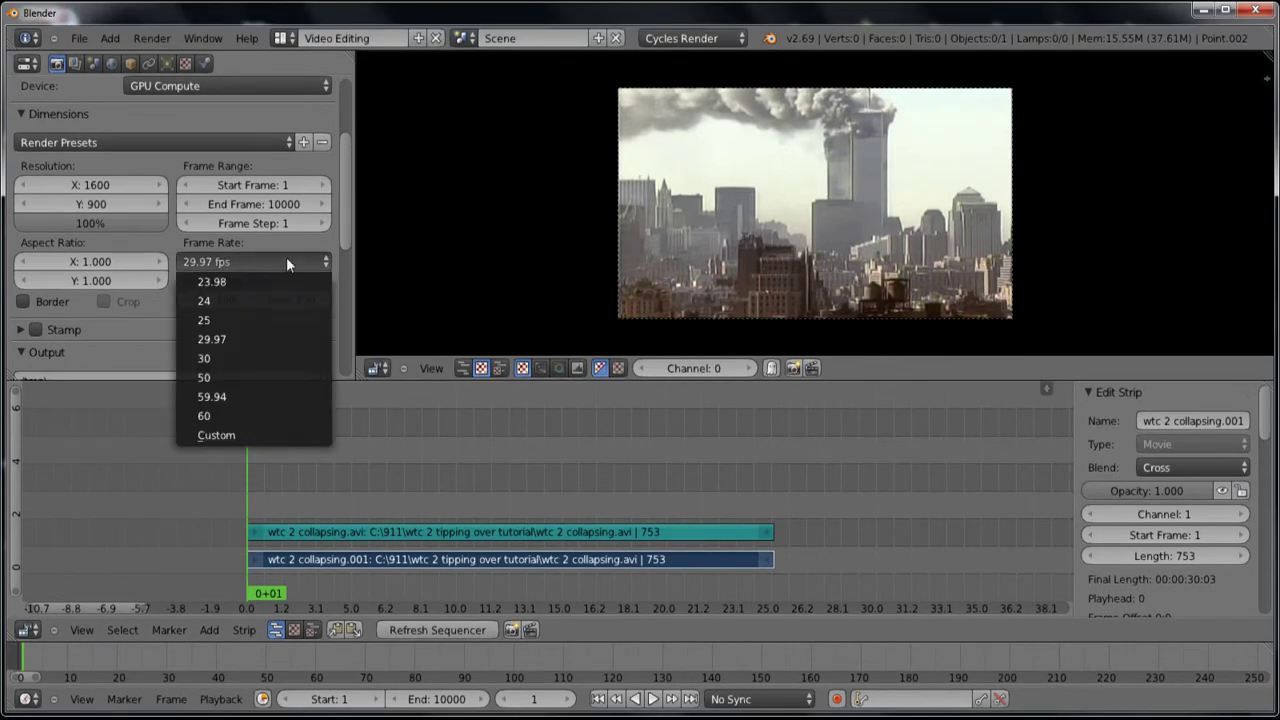
click(265, 265)
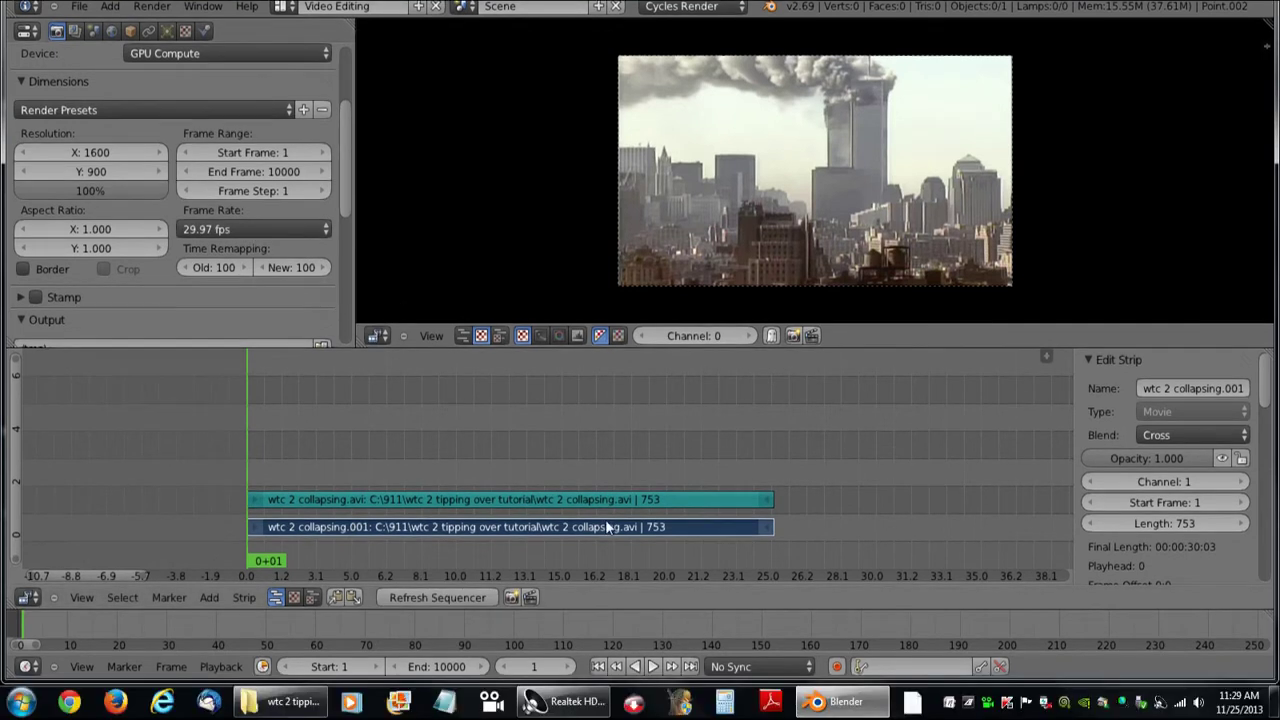
- Erase the movie's sound strip from channel 2 of the sequencer
right_click(554, 502)
key(x)
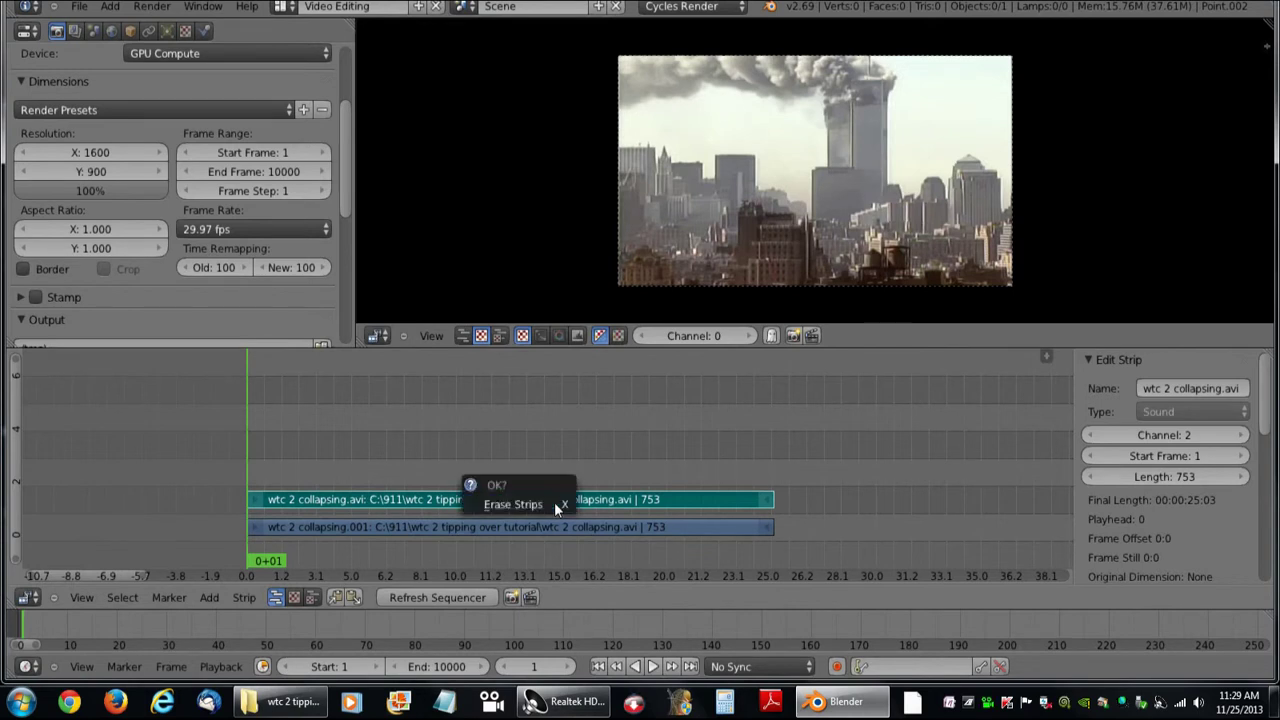
click(554, 505)
- Add a Speed Control effect strip to the wtc 2 collapsing movie strip, leaving the movie strip selected
click(210, 598)
mouse_move(235, 463)
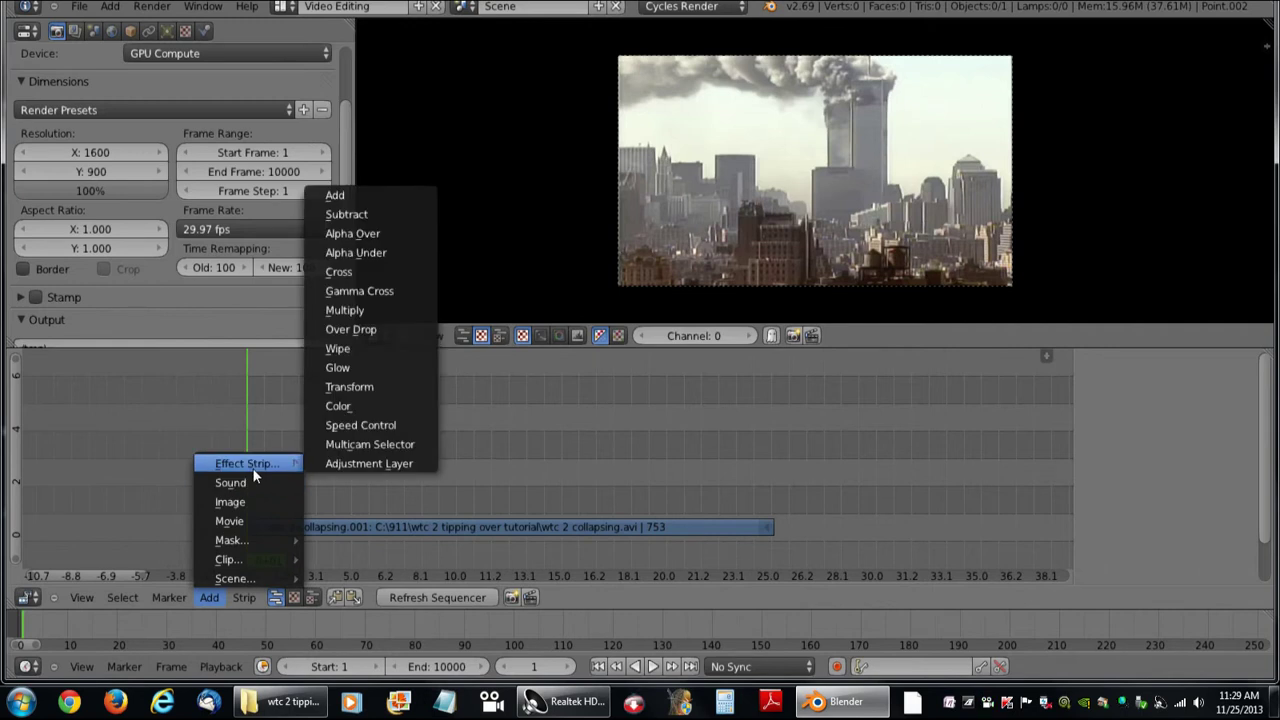
click(378, 428)
right_click(460, 524)
click(217, 599)
click(356, 425)
click(509, 533)
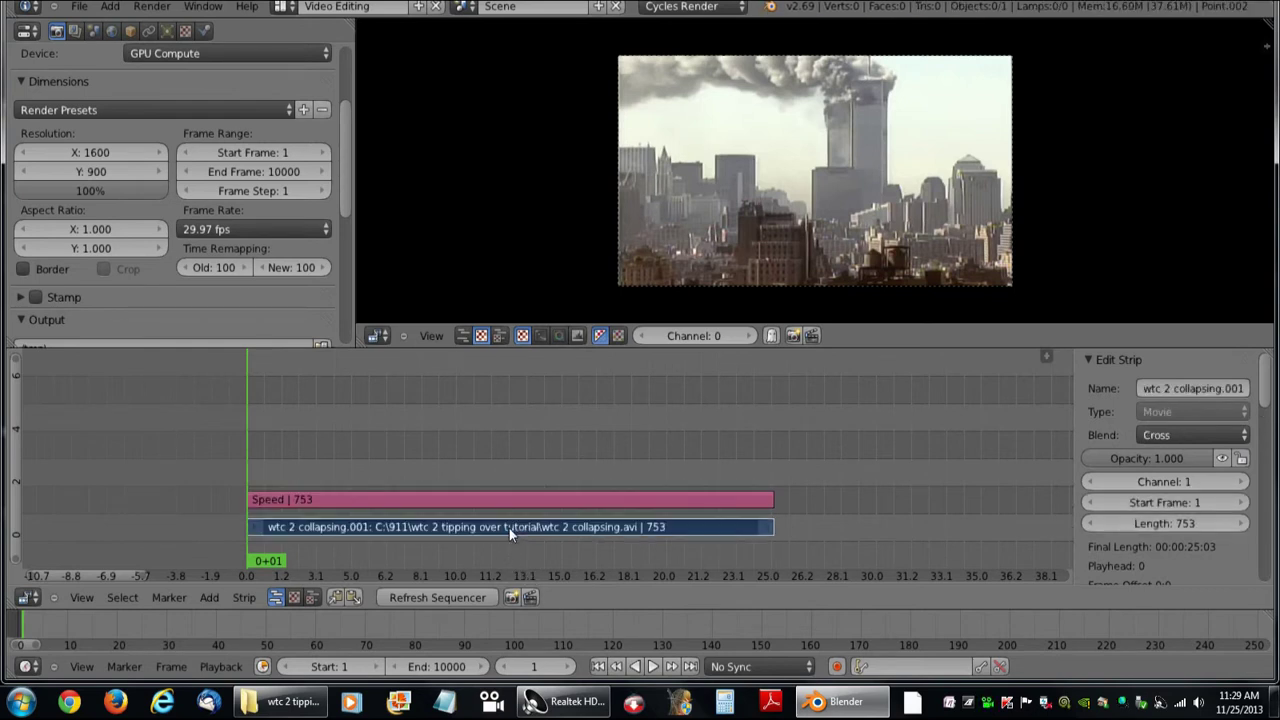
- Hide the sequencer's strip properties sidebar and show it again
scroll(833, 458, down, 3)
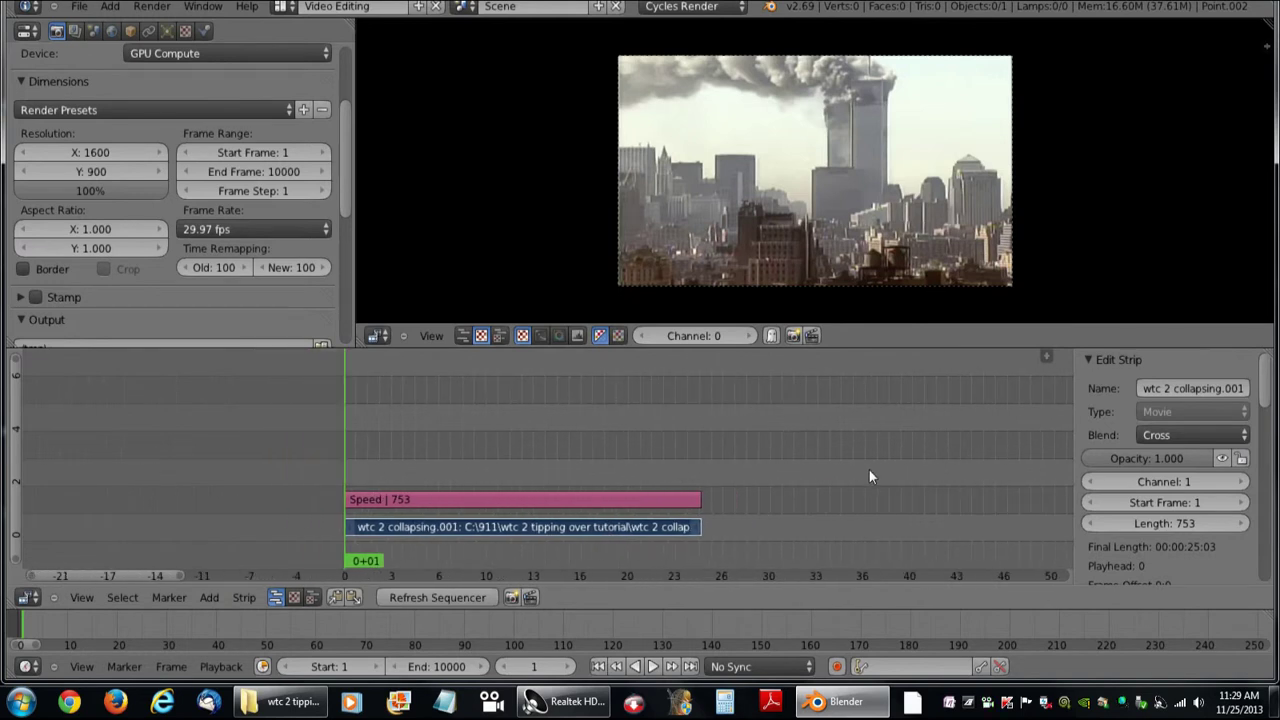
middle_drag(890, 478, 909, 469)
scroll(1206, 496, down, 1)
scroll(1205, 495, up, 1)
key(n)
key(n)
key(n)
key(n)
key(n)
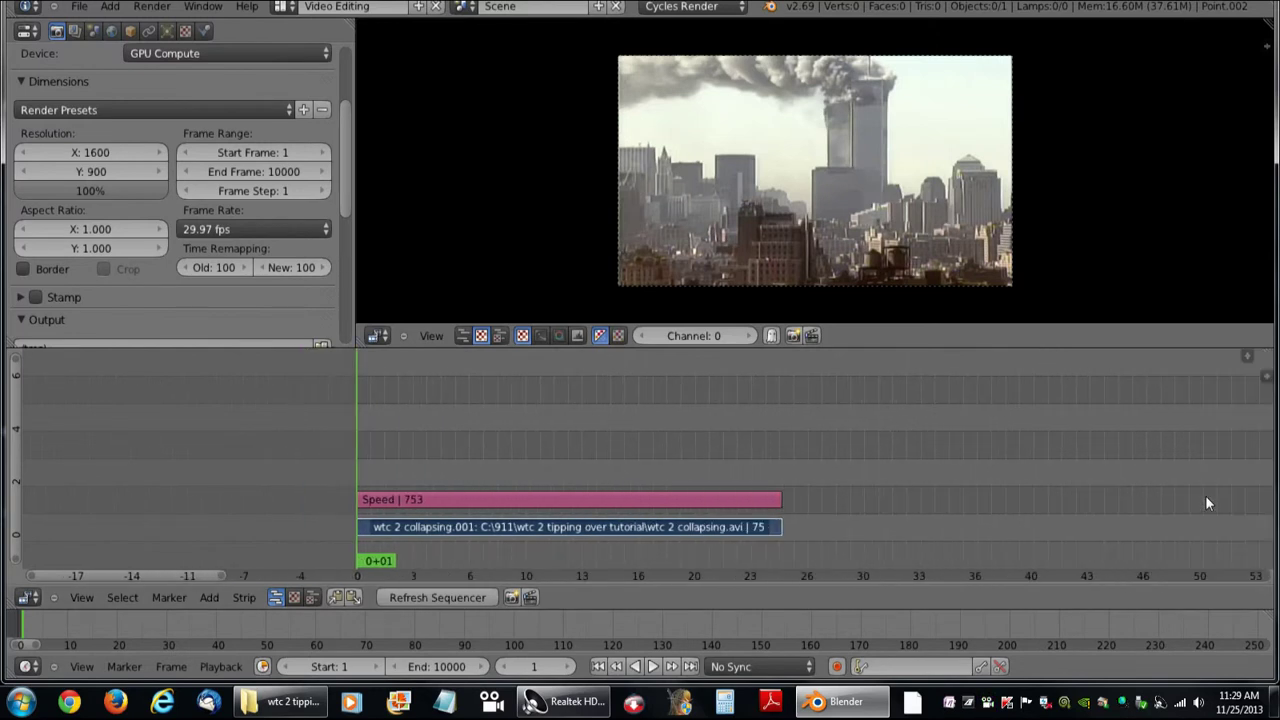
key(n)
key(n)
key(n)
key(n)
key(n)
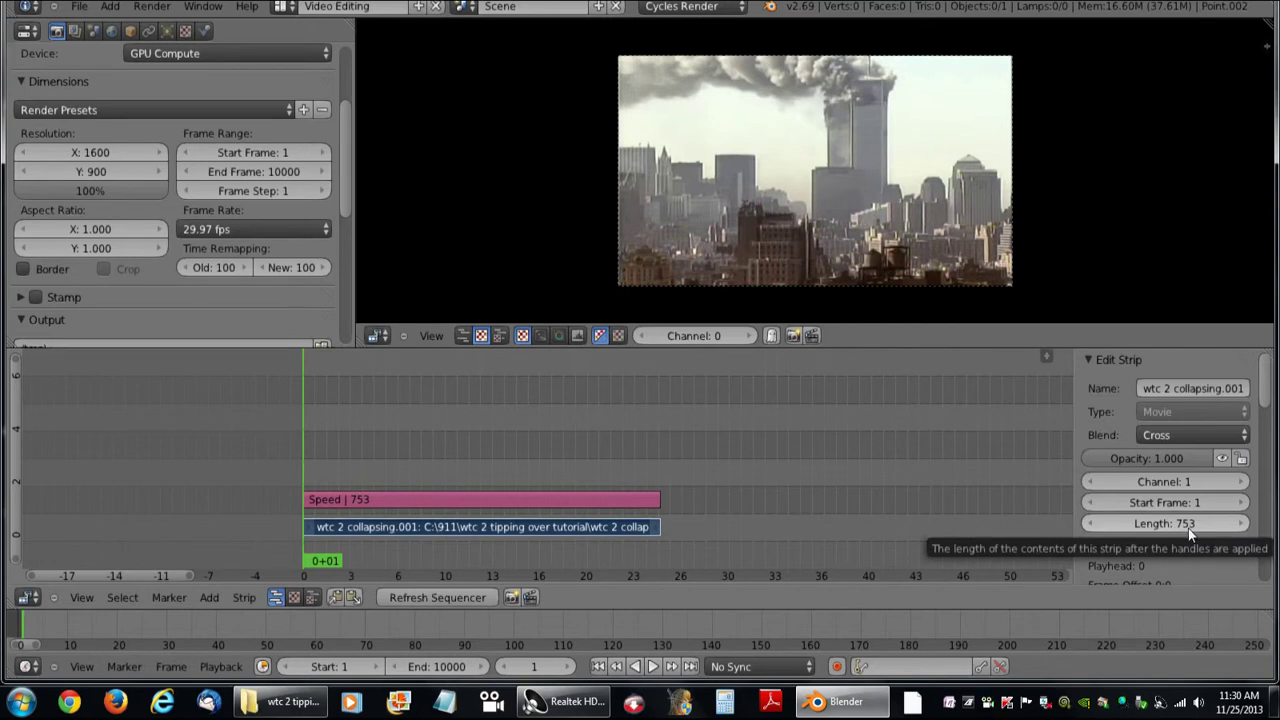
- Double the movie strip's length by entering 753*2
ctrl+middle_drag(527, 526, 715, 571)
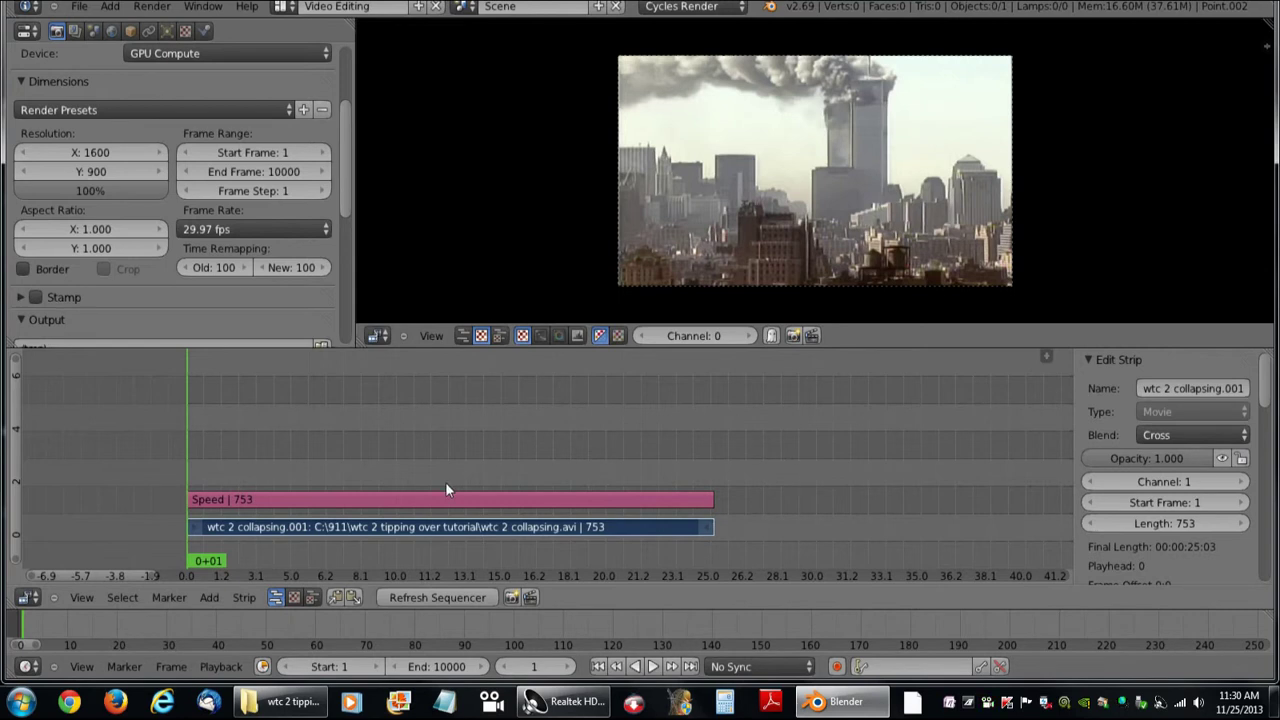
click(1177, 523)
key(ctrl+a)
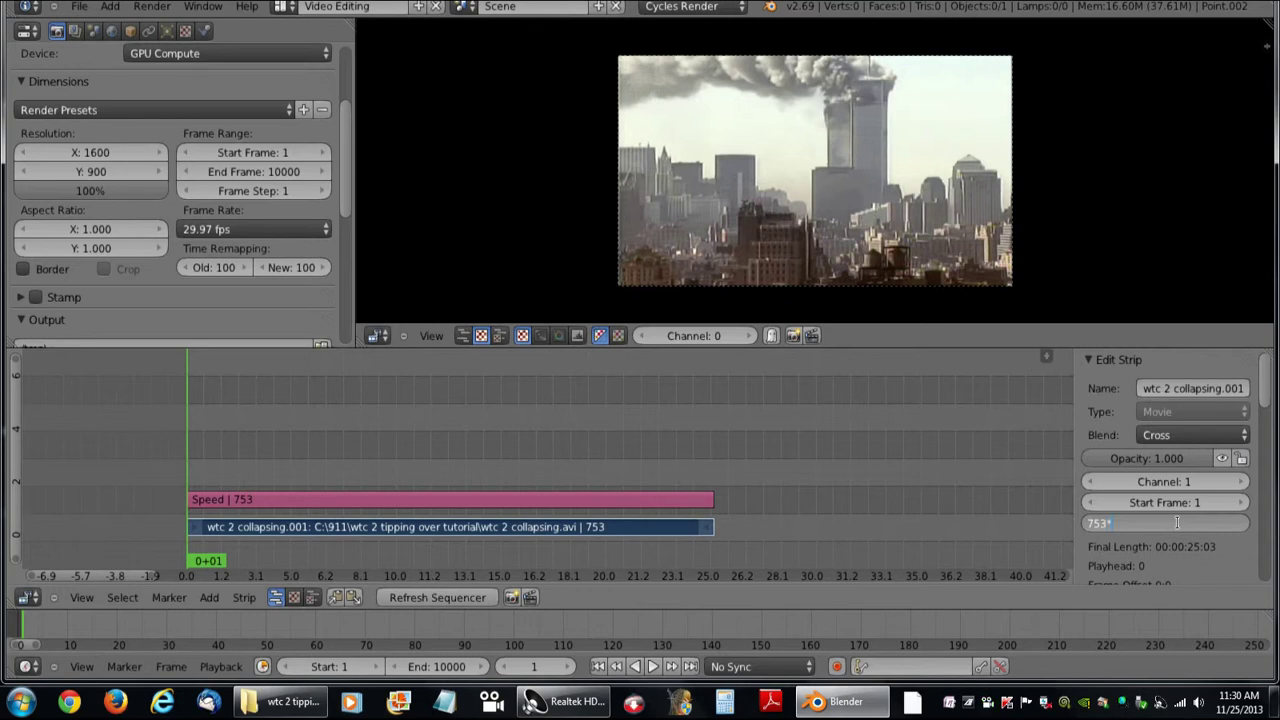
key(Return)
- Preview the slowed-down movie from around frame 637, stop playback, and return to the first frame
scroll(953, 452, down, 4)
middle_drag(1013, 495, 873, 443)
click(566, 428)
click(463, 452)
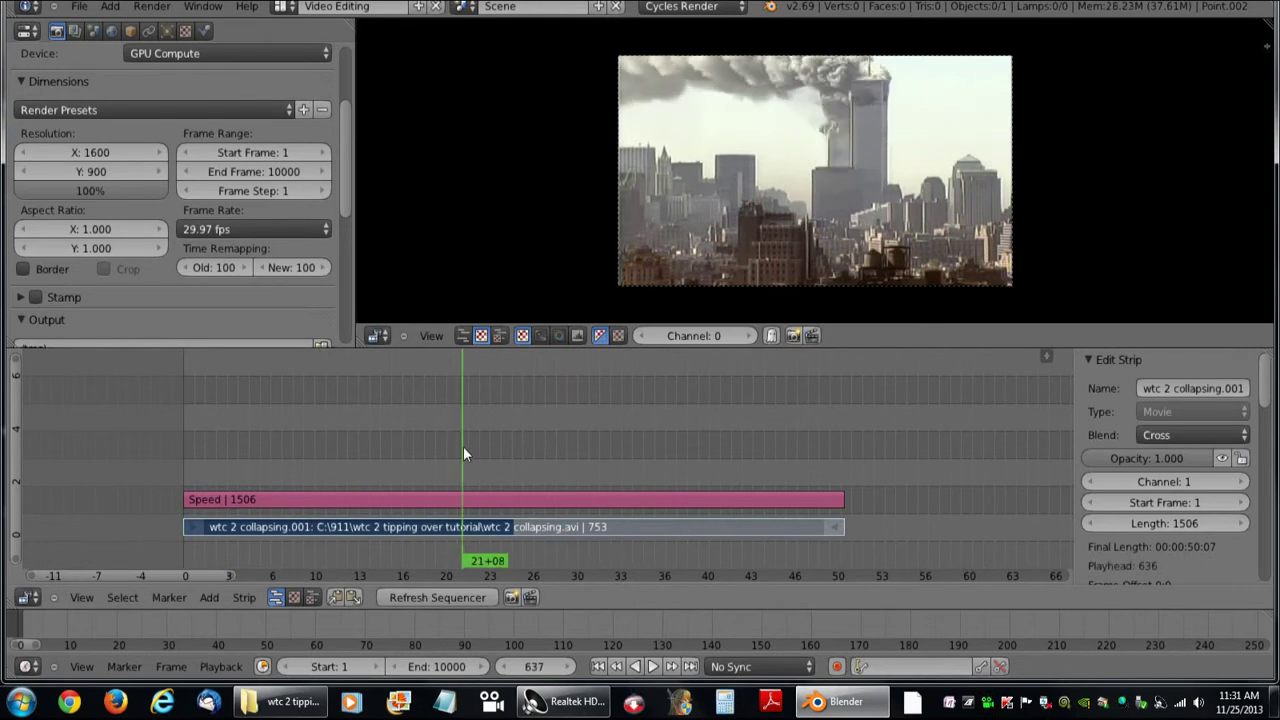
click(651, 666)
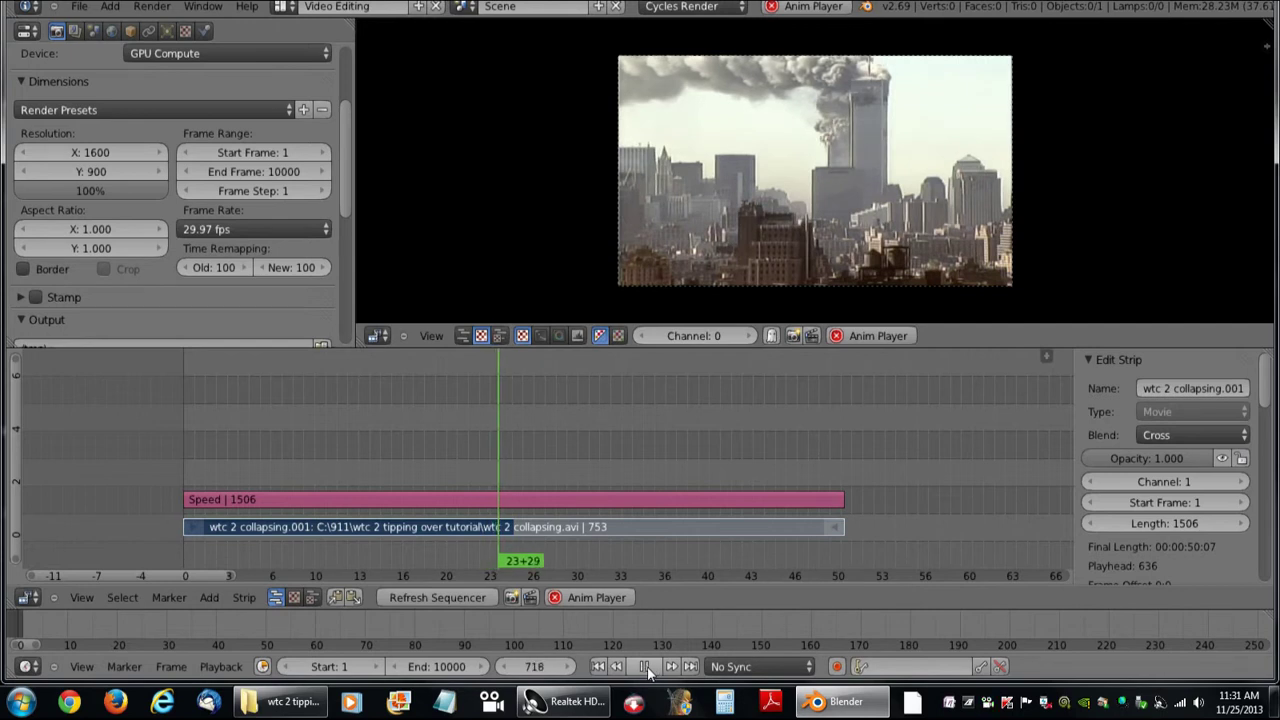
click(645, 666)
click(598, 666)
- Halve the movie strip's length by entering 1506/2
click(1164, 523)
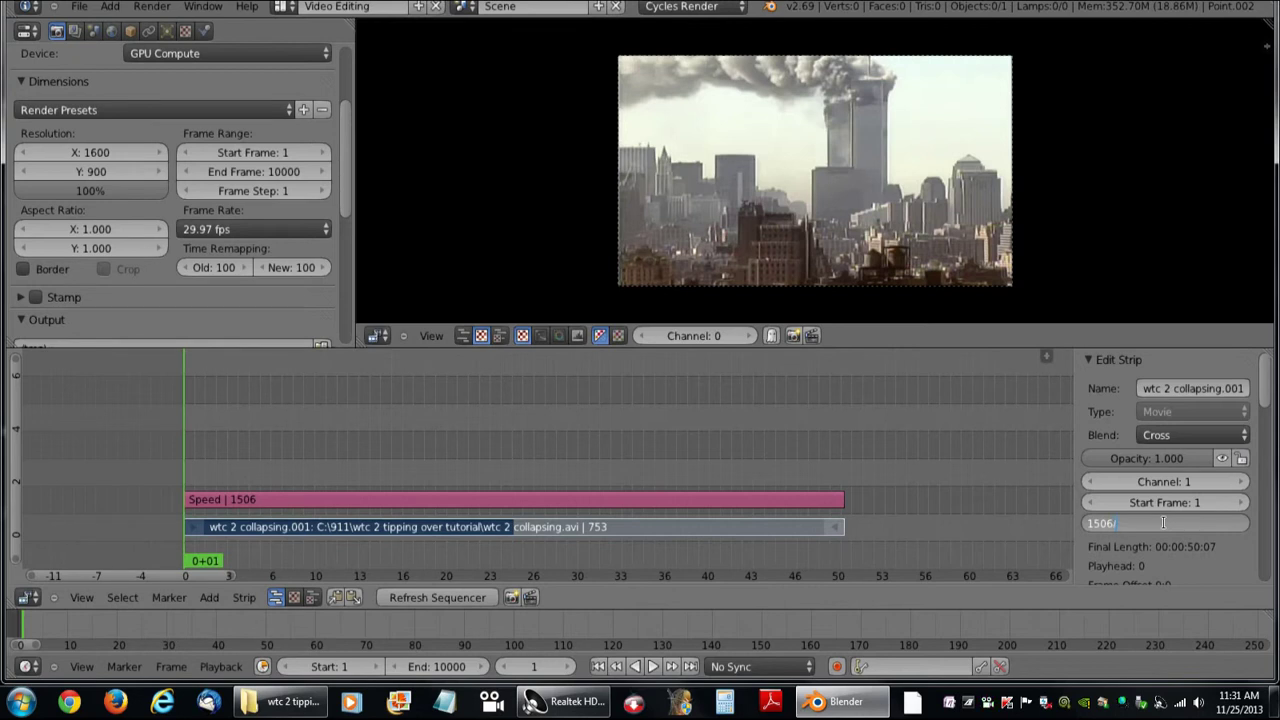
text(2)
key(Return)
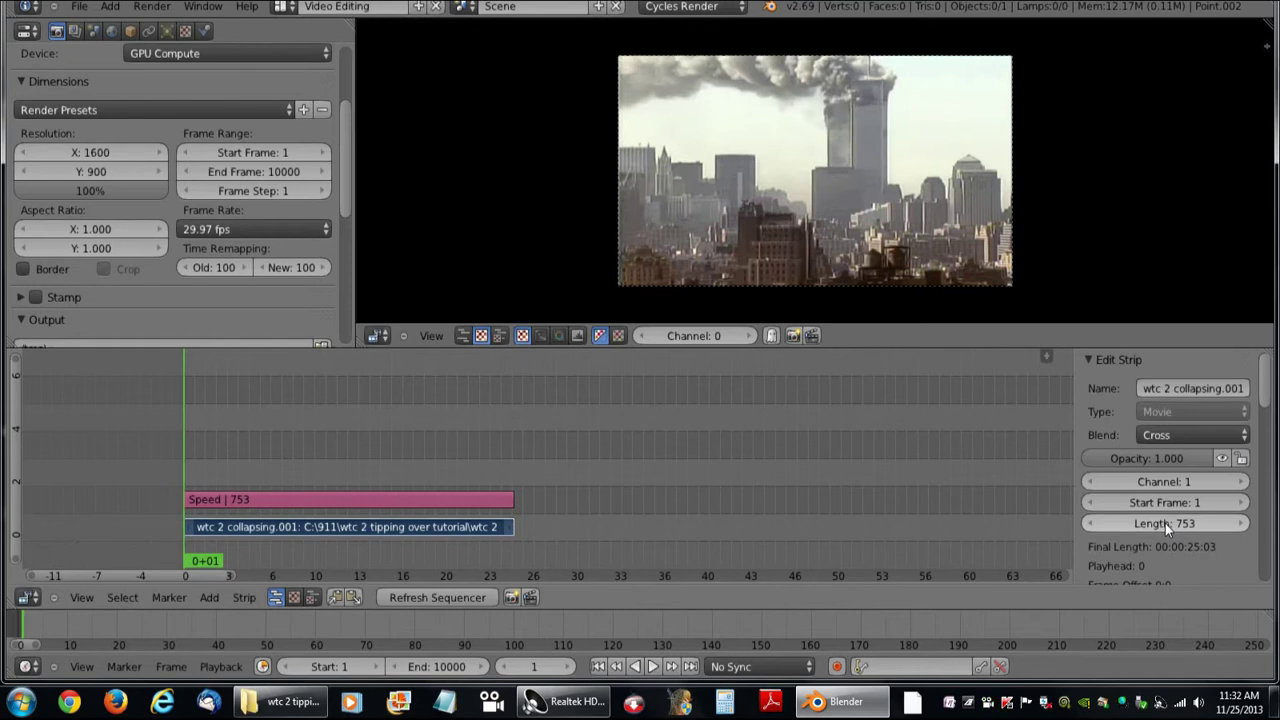
- Set the movie strip's length to 753/2 and start playing the sped-up footage
click(1165, 523)
key(ctrl+a)
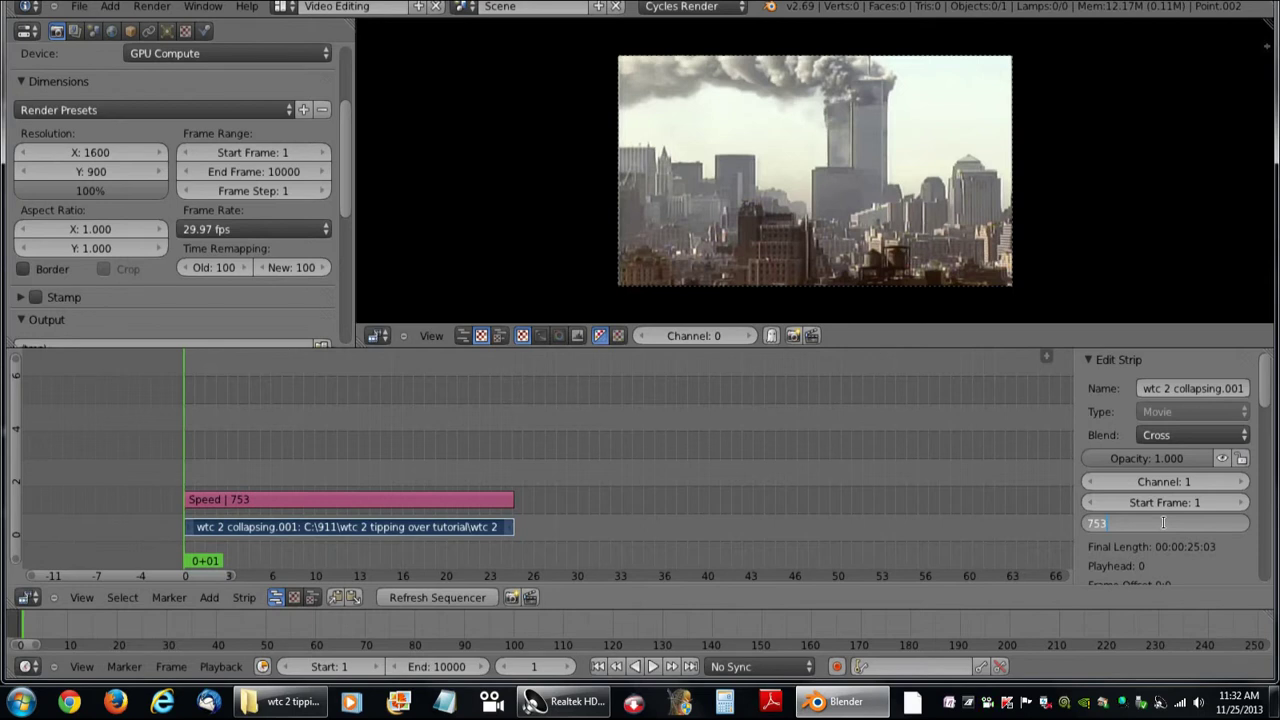
text(/2)
key(Return)
click(646, 666)
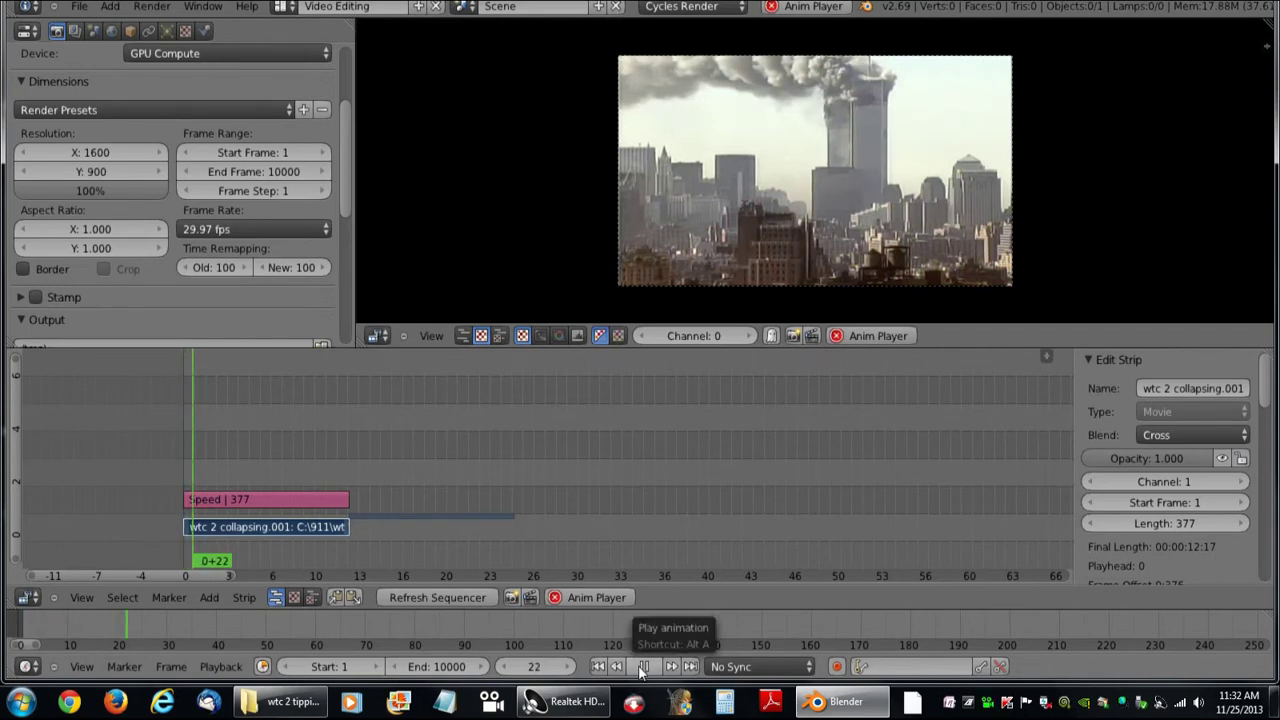